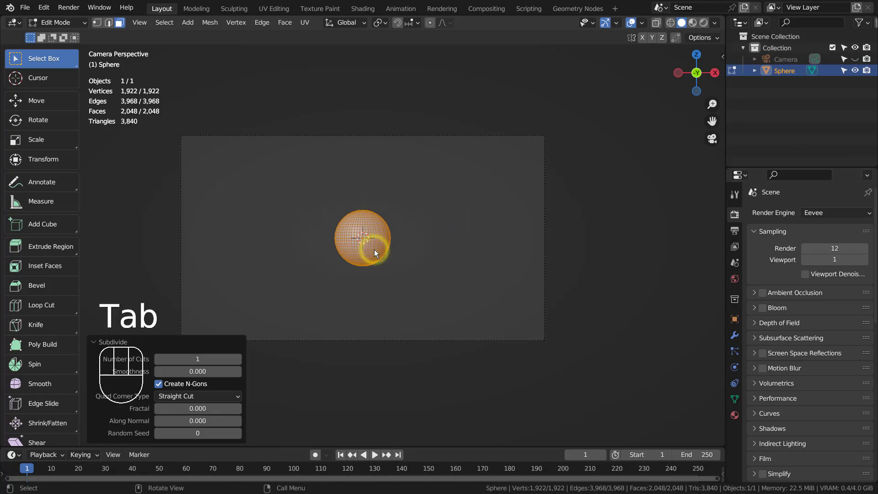
Subdivide the entire sphere mesh once more with one cut and return to Object Mode
{"action": "left_click", "coordinate": [373, 251]}
{"action": "key", "text": "Tab"}
{"action": "scroll", "coordinate": [374, 249], "scroll_direction": "up", "scroll_amount": 5}
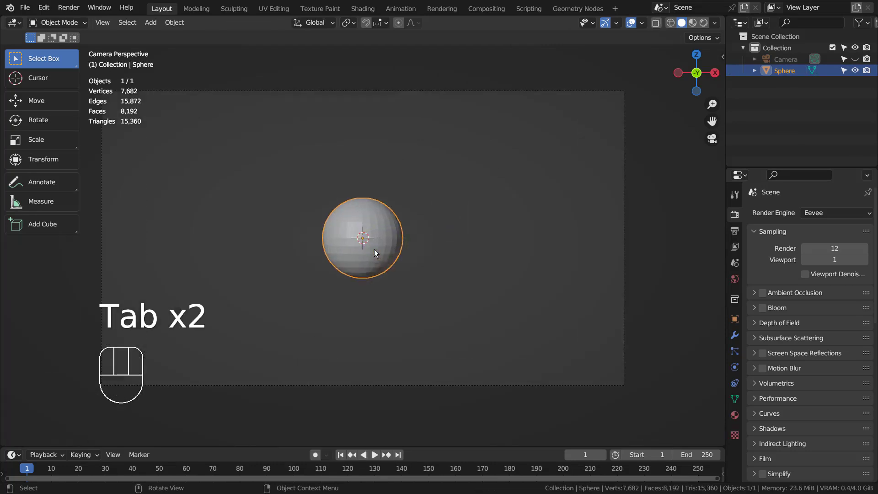
{"action": "key", "text": "Tab"}
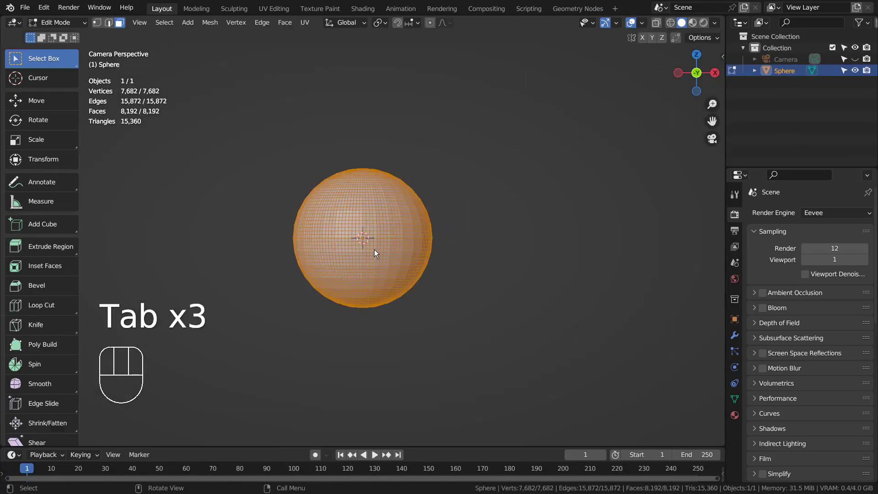
{"action": "key", "text": "Tab"}
Add a Simple Deform modifier to the sphere
{"action": "left_click", "coordinate": [734, 335]}
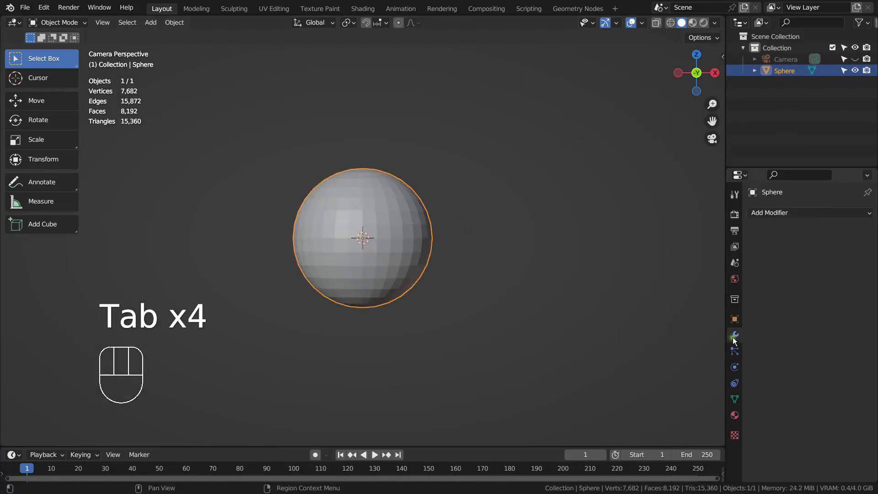
{"action": "left_click", "coordinate": [794, 213]}
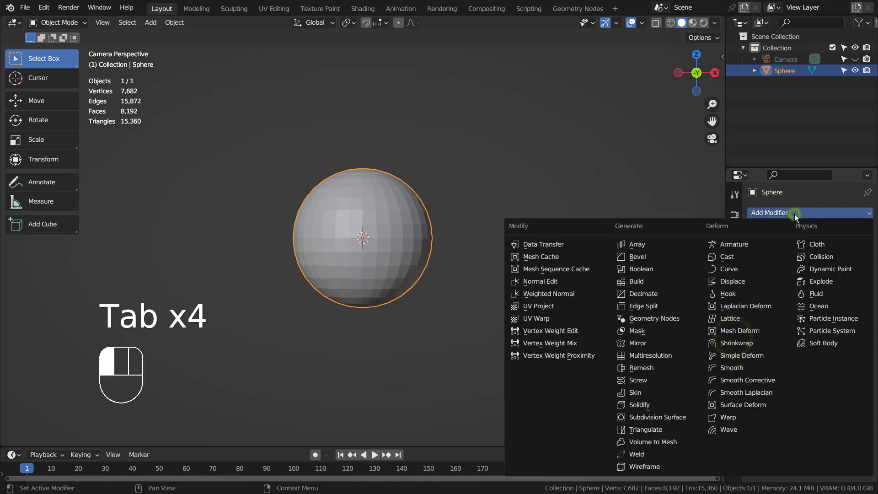
{"action": "left_click", "coordinate": [763, 356]}
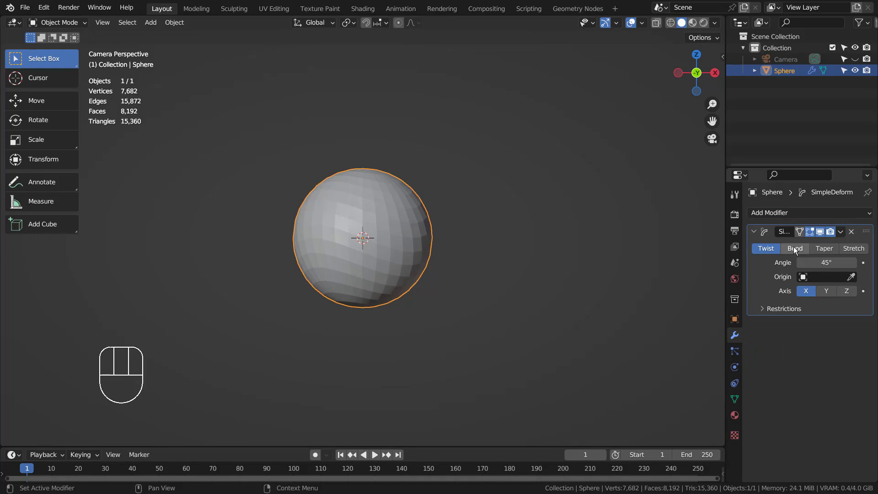
Try twist angles of 1111° and 3333° on the Simple Deform modifier
{"action": "left_click", "coordinate": [820, 262]}
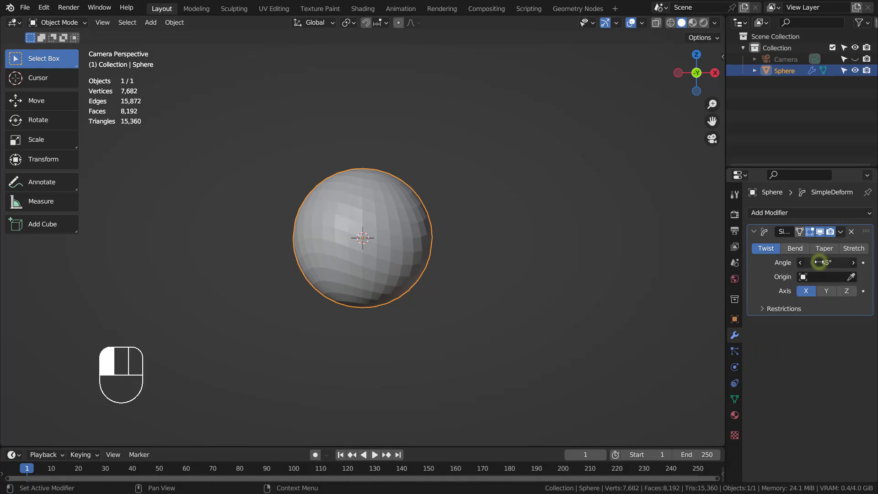
{"action": "type", "text": "1111"}
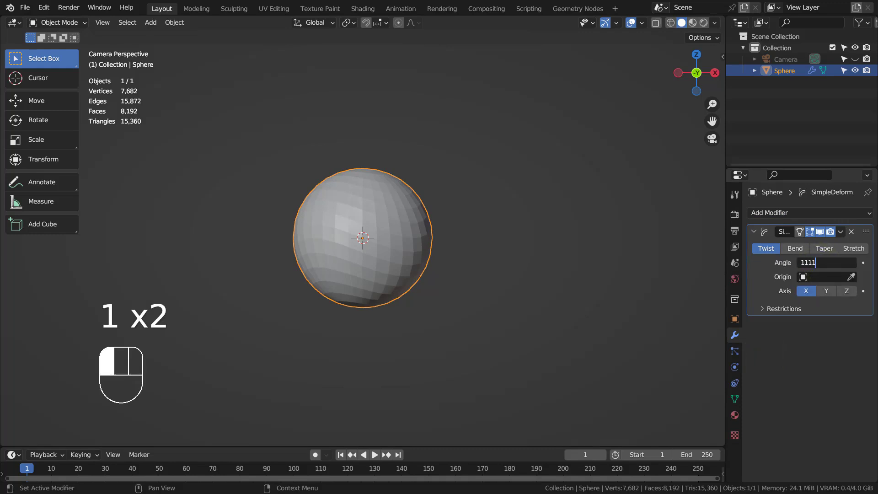
{"action": "key", "text": "Return"}
{"action": "left_click", "coordinate": [818, 262]}
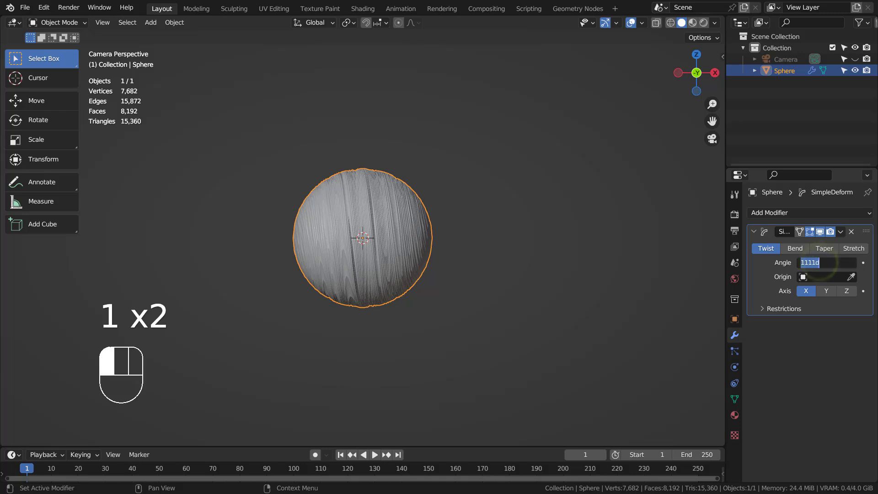
{"action": "type", "text": "3333"}
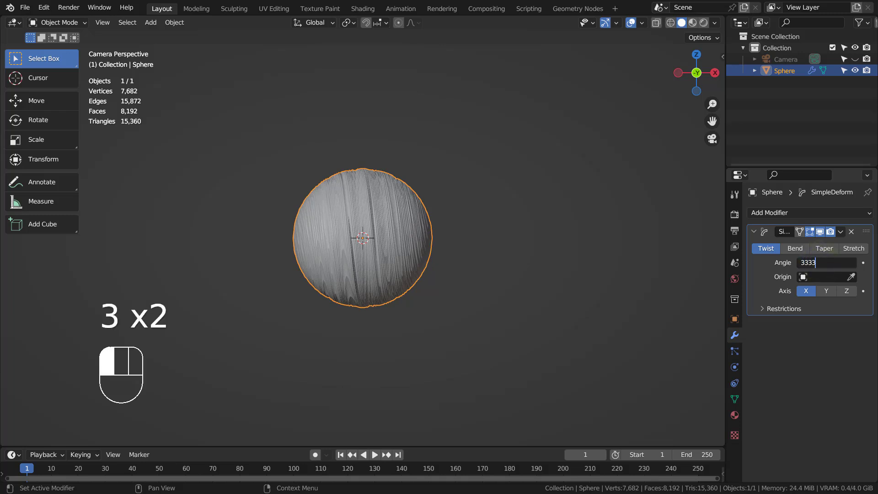
{"action": "key", "text": "Return"}
Set the Simple Deform modifier's twist angle to 2222°
{"action": "left_click", "coordinate": [819, 262]}
{"action": "type", "text": "2222"}
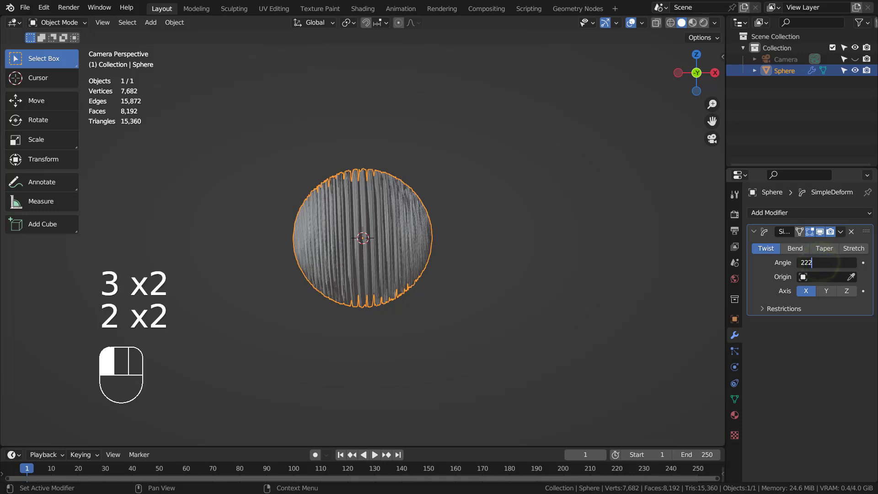
{"action": "key", "text": "Return"}
Try the Bend, Taper and Stretch modes on the Simple Deform modifier and switch it back to Twist
{"action": "left_click", "coordinate": [795, 248]}
{"action": "left_click", "coordinate": [825, 249]}
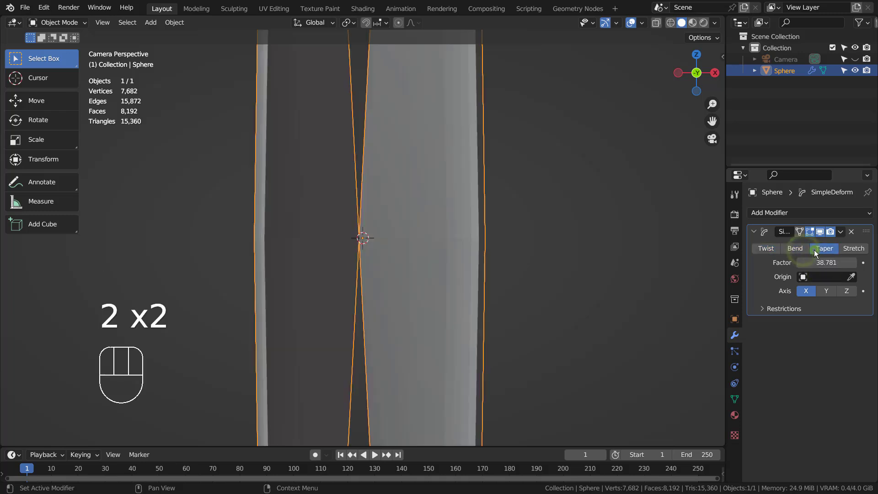
{"action": "left_click", "coordinate": [853, 248]}
{"action": "left_click", "coordinate": [765, 249]}
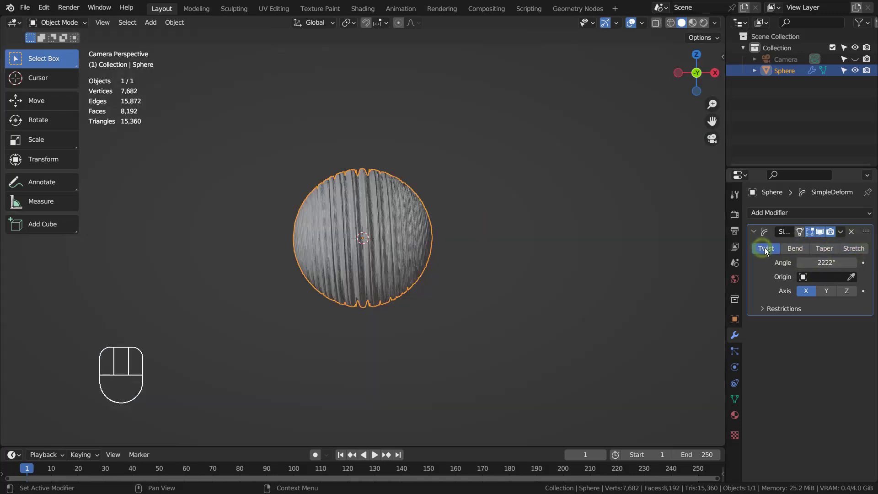
{"action": "left_click", "coordinate": [787, 250]}
{"action": "left_click", "coordinate": [766, 248]}
Add a second Simple Deform modifier to the sphere and switch it to Stretch mode
{"action": "left_click", "coordinate": [770, 213]}
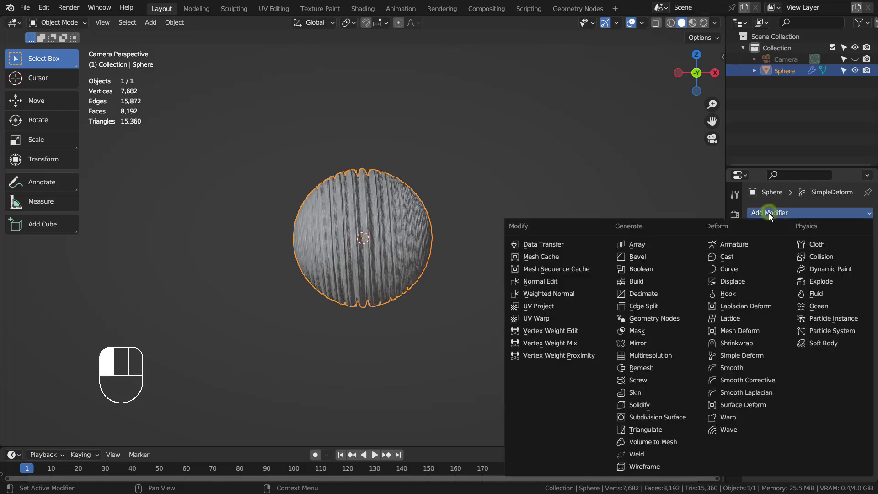
{"action": "left_click", "coordinate": [751, 355]}
{"action": "left_click", "coordinate": [795, 341]}
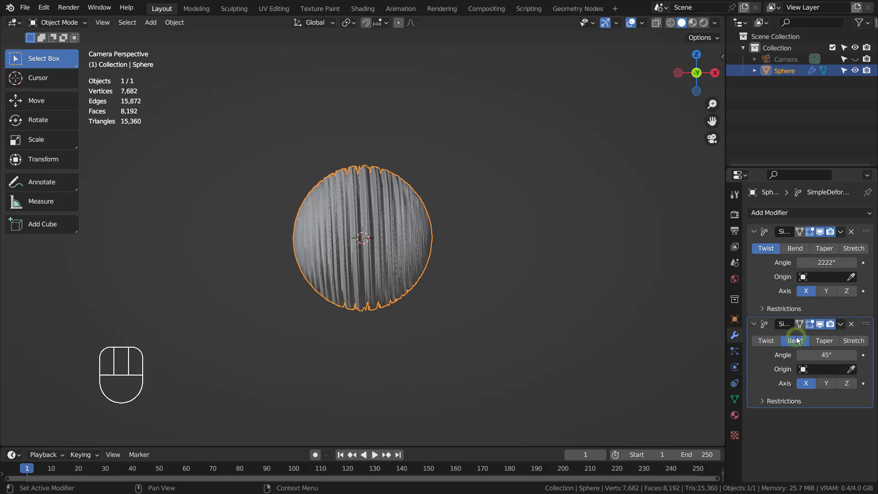
{"action": "left_click", "coordinate": [824, 341]}
{"action": "left_click", "coordinate": [851, 341]}
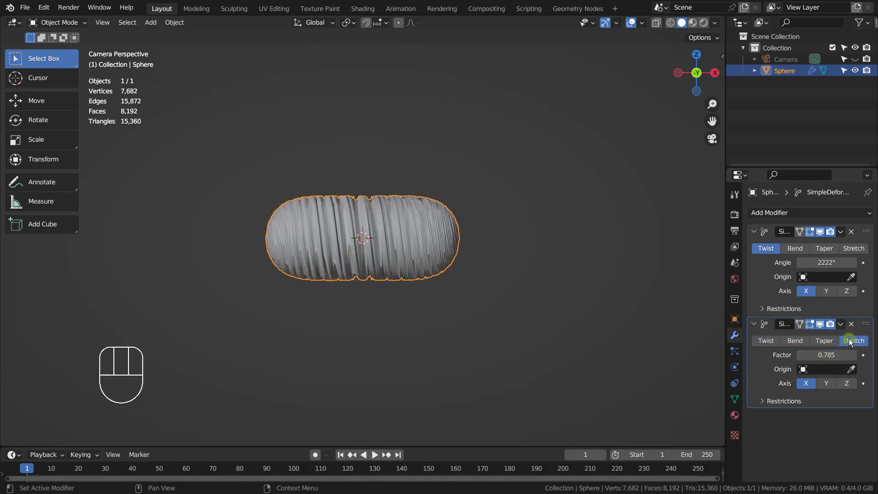
Set the second Simple Deform modifier's stretch factor to 11, trying a factor of 1 first
{"action": "left_click", "coordinate": [831, 355]}
{"action": "type", "text": "1"}
{"action": "key", "text": "Return"}
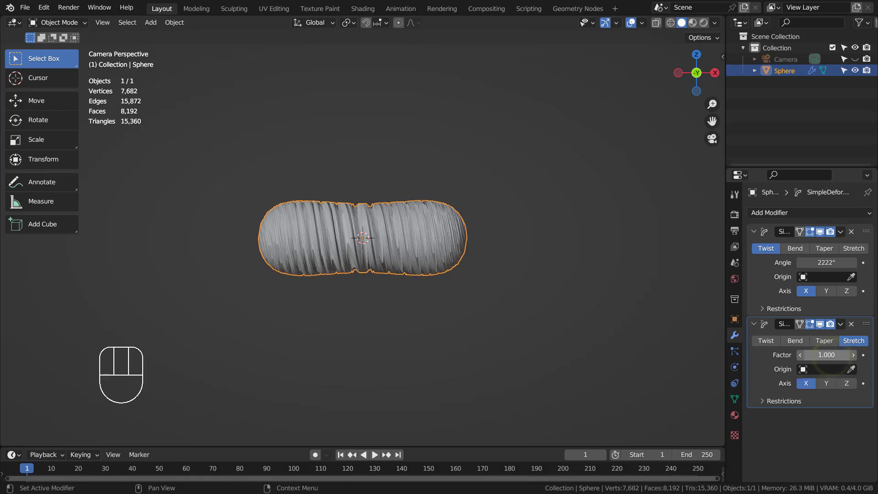
{"action": "left_click", "coordinate": [826, 355]}
{"action": "type", "text": "11"}
{"action": "key", "text": "Return"}
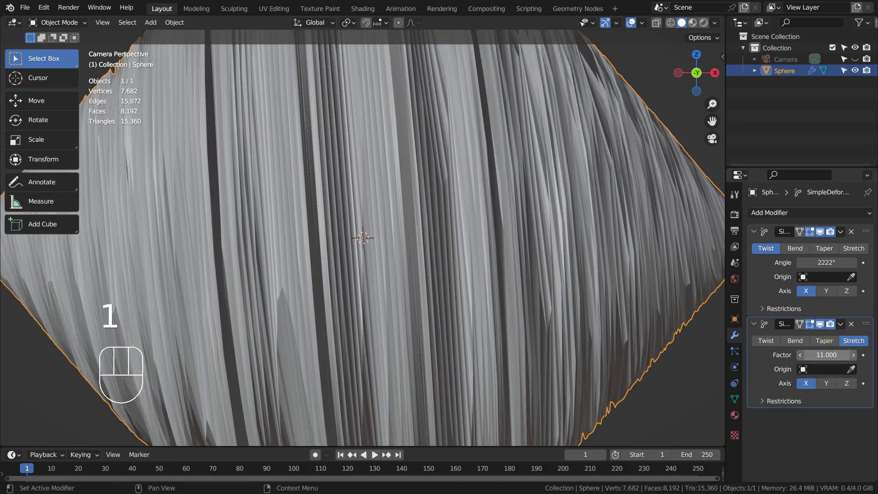
Add a third Simple Deform modifier to the sphere and switch it to Stretch mode
{"action": "left_click", "coordinate": [797, 212]}
{"action": "left_click", "coordinate": [750, 356]}
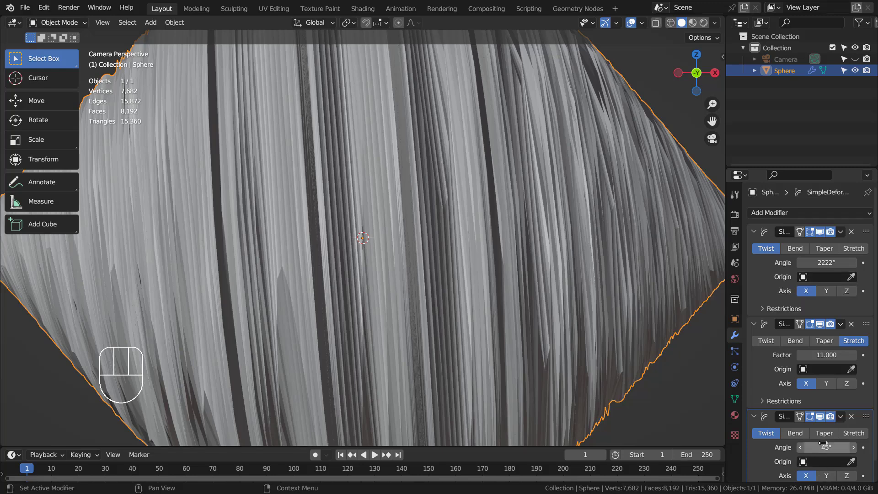
{"action": "left_click", "coordinate": [796, 433]}
{"action": "left_click", "coordinate": [823, 433]}
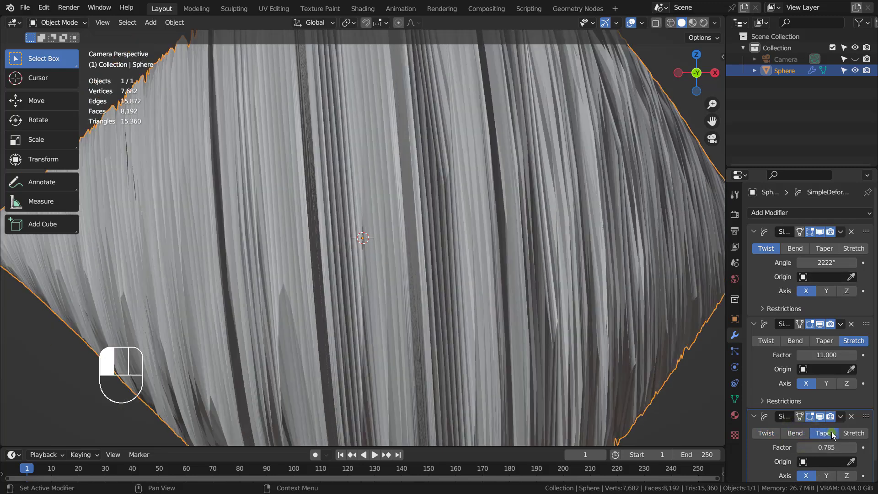
{"action": "left_click", "coordinate": [864, 433]}
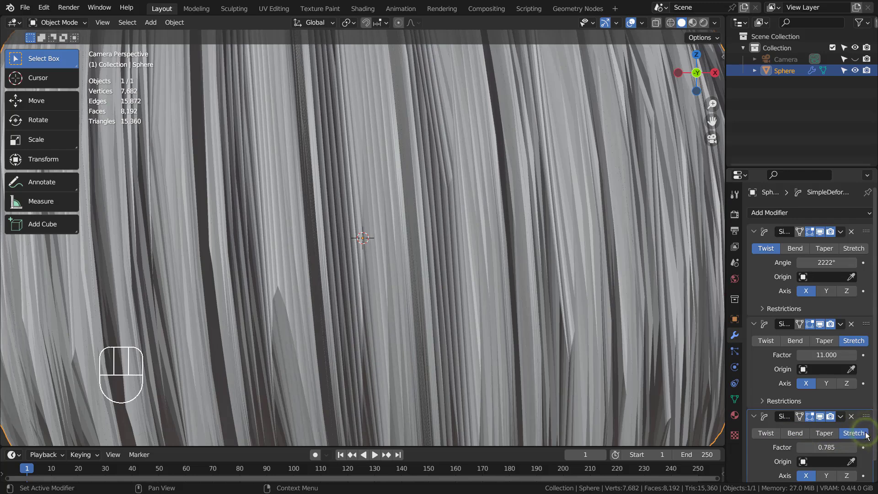
Scale the deformed sphere up uniformly by about 1.34 so that it overfills the camera frame
{"action": "scroll", "coordinate": [558, 347], "scroll_direction": "down", "scroll_amount": 3}
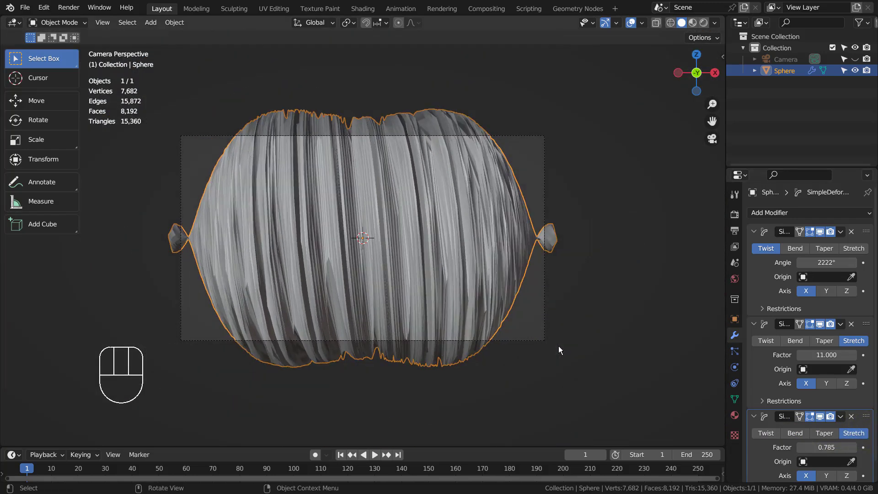
{"action": "scroll", "coordinate": [558, 347], "scroll_direction": "up", "scroll_amount": 3}
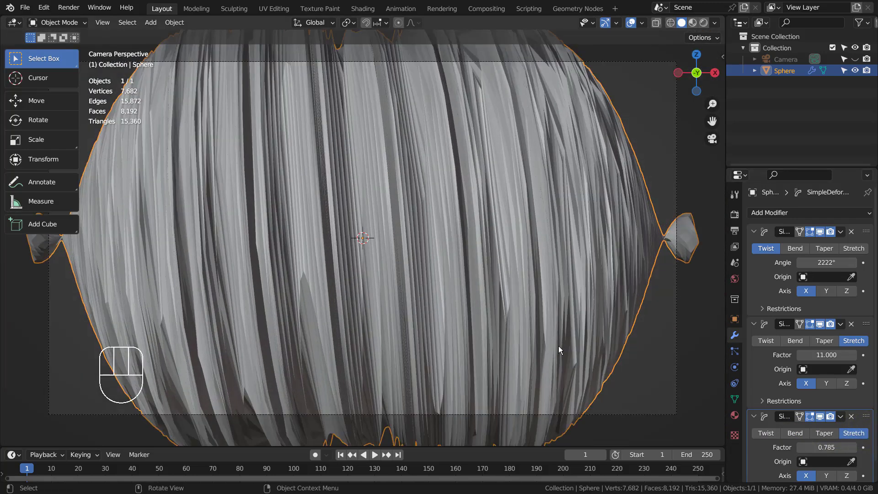
{"action": "scroll", "coordinate": [503, 325], "scroll_direction": "down", "scroll_amount": 3}
{"action": "key", "text": "s"}
{"action": "left_click", "coordinate": [567, 323]}
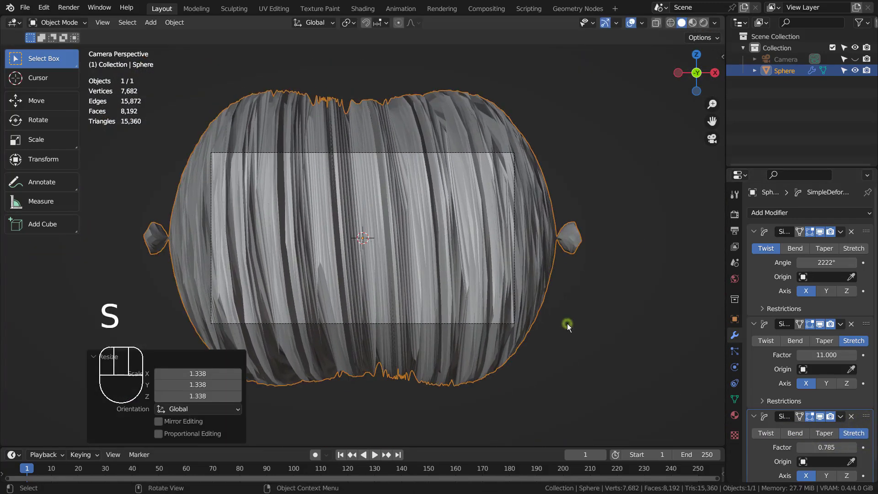
Rotate the deformed sphere by about -23.6° in the camera view and render the image
{"action": "key", "text": "r"}
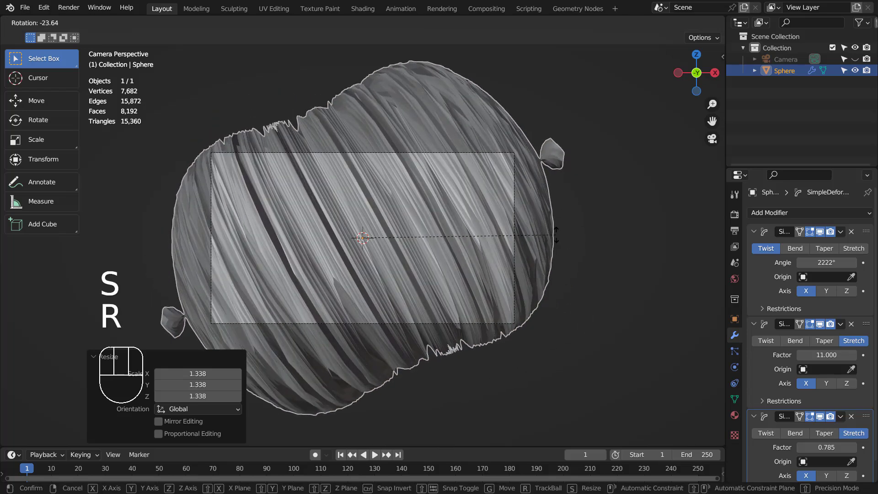
{"action": "left_click", "coordinate": [556, 234]}
{"action": "key", "text": "F12"}
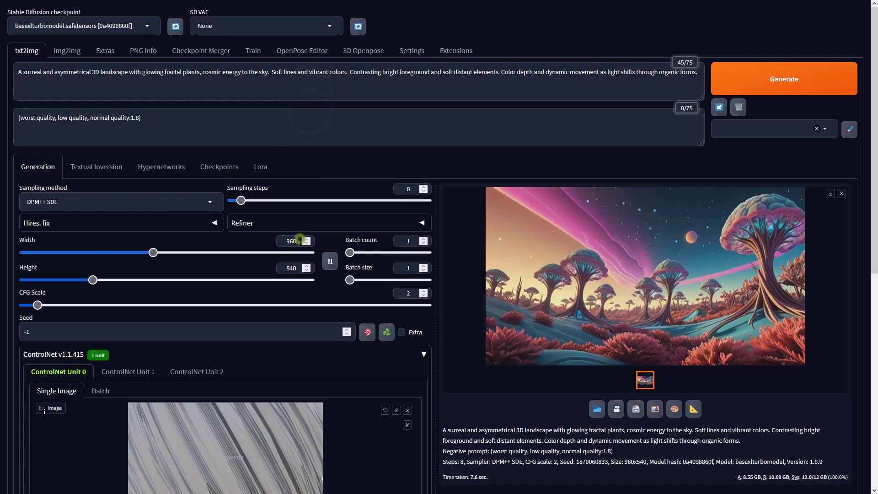
In the Stable Diffusion web UI, set ControlNet Unit 0 to Depth with preprocessor none and the sai_xl_depth_256lora model
{"action": "scroll", "coordinate": [458, 434], "scroll_direction": "down", "scroll_amount": 7}
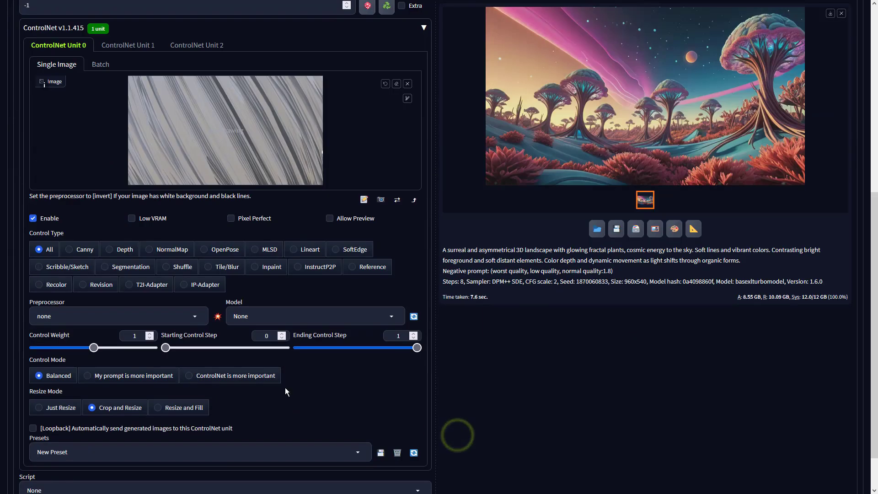
{"action": "left_click", "coordinate": [125, 250]}
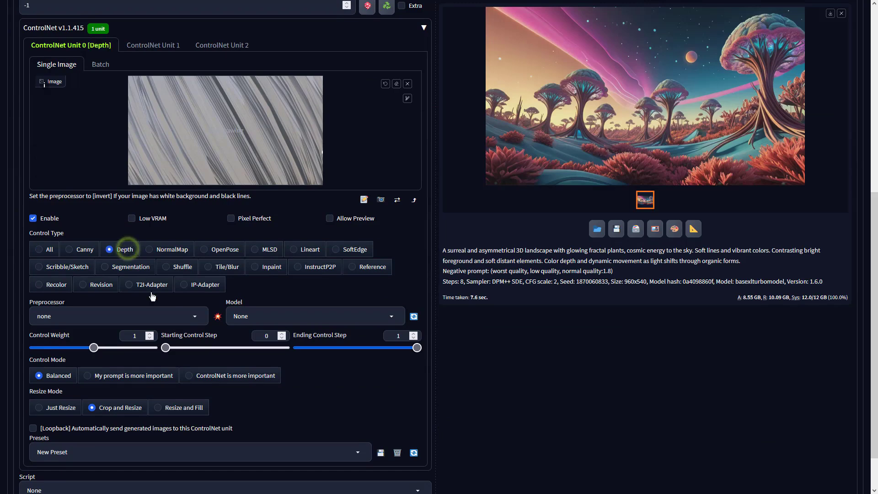
{"action": "left_click", "coordinate": [194, 316]}
{"action": "left_click", "coordinate": [98, 263]}
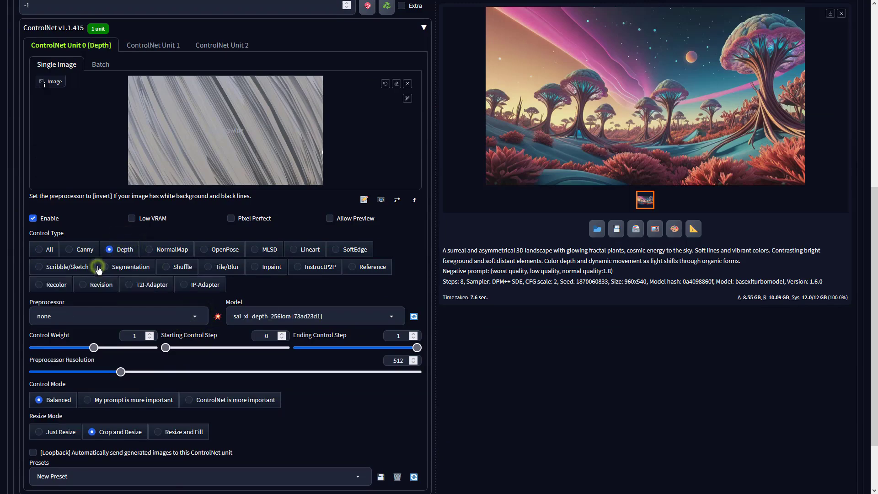
{"action": "left_click", "coordinate": [263, 313]}
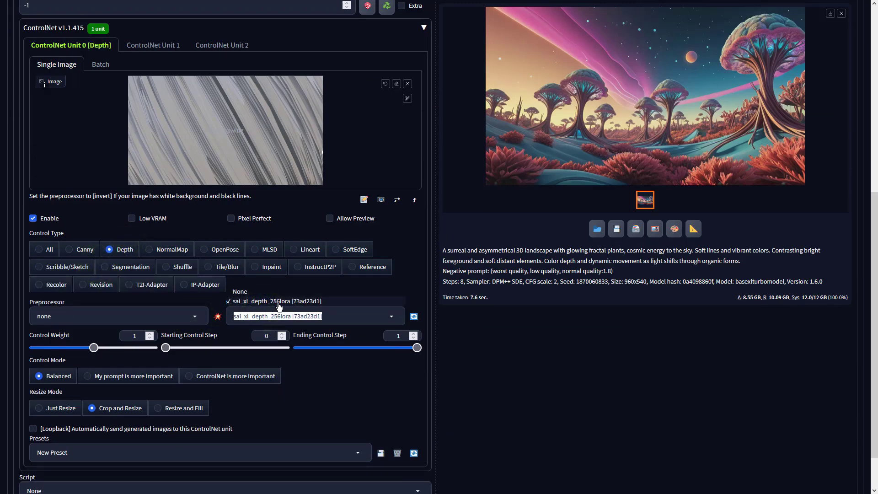
{"action": "left_click", "coordinate": [531, 287]}
Generate the txt2img image using the depth ControlNet and inspect the result at full size
{"action": "scroll", "coordinate": [531, 287], "scroll_direction": "up", "scroll_amount": 7}
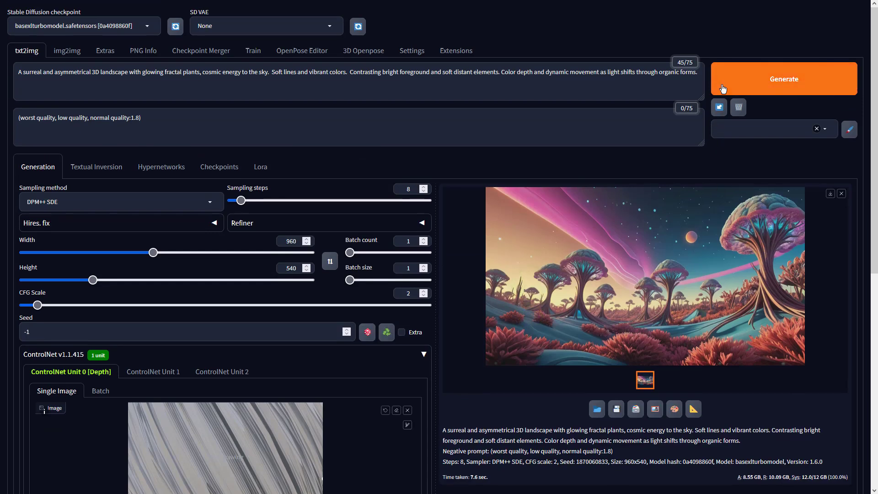
{"action": "left_click", "coordinate": [722, 87]}
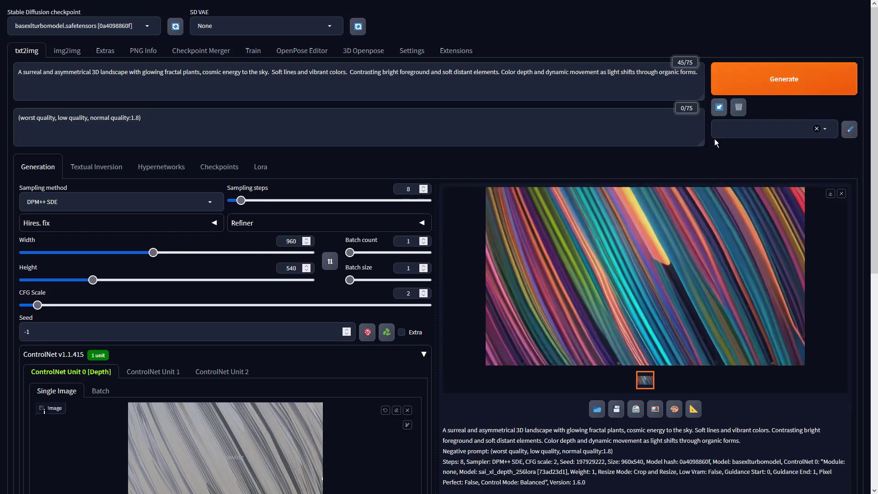
{"action": "left_click", "coordinate": [708, 273]}
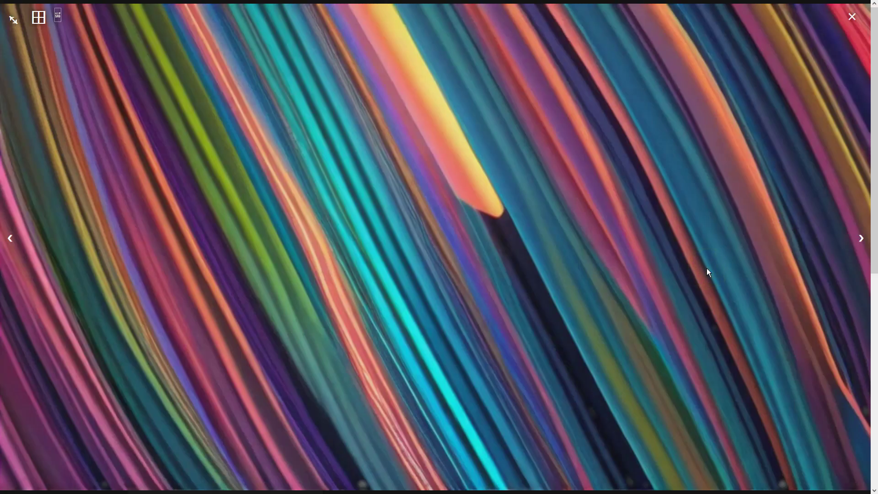
{"action": "left_click", "coordinate": [707, 269]}
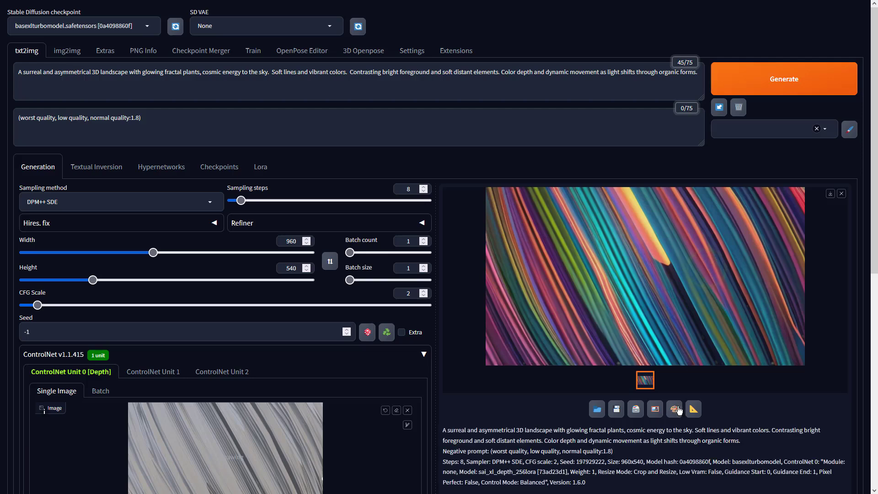
Send the generated image and its generation parameters to img2img
{"action": "left_click", "coordinate": [655, 408]}
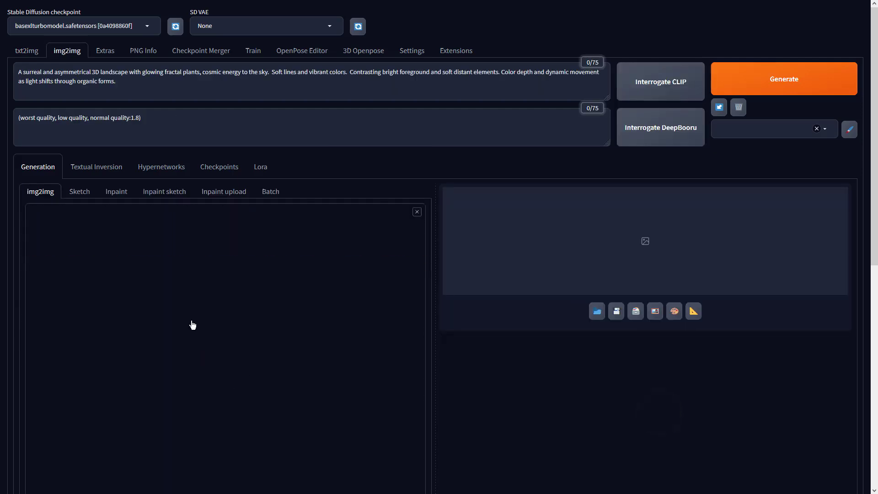
{"action": "scroll", "coordinate": [208, 322], "scroll_direction": "down", "scroll_amount": 4}
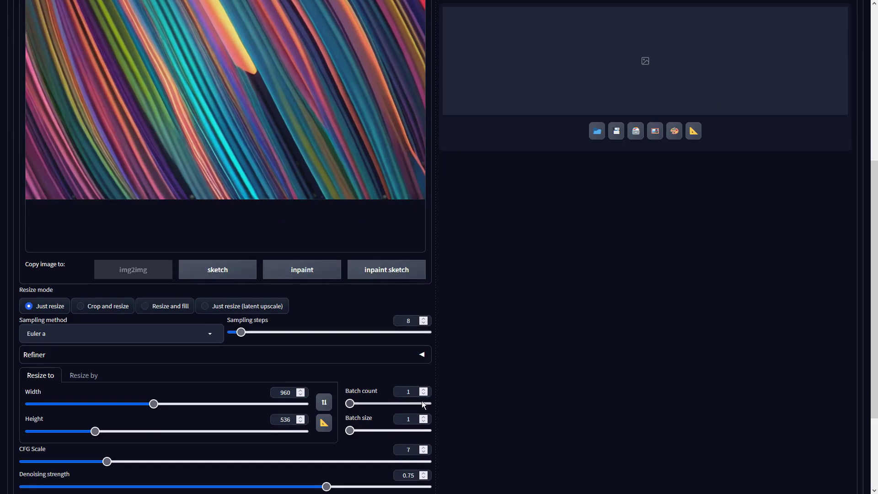
Set the img2img batch count to 4, the CFG scale to 2 and the denoising strength to 0.65
{"action": "double_click", "coordinate": [409, 392]}
{"action": "type", "text": "4"}
{"action": "double_click", "coordinate": [414, 449]}
{"action": "type", "text": "2"}
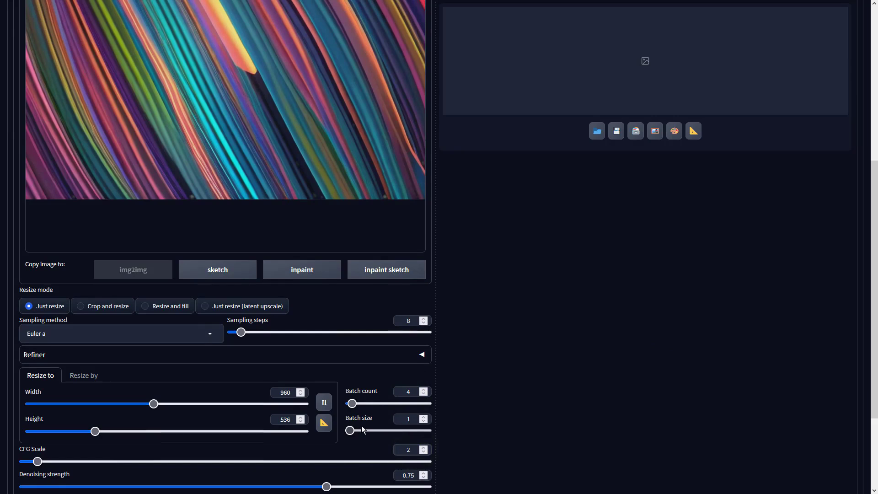
{"action": "scroll", "coordinate": [361, 425], "scroll_direction": "down", "scroll_amount": 2}
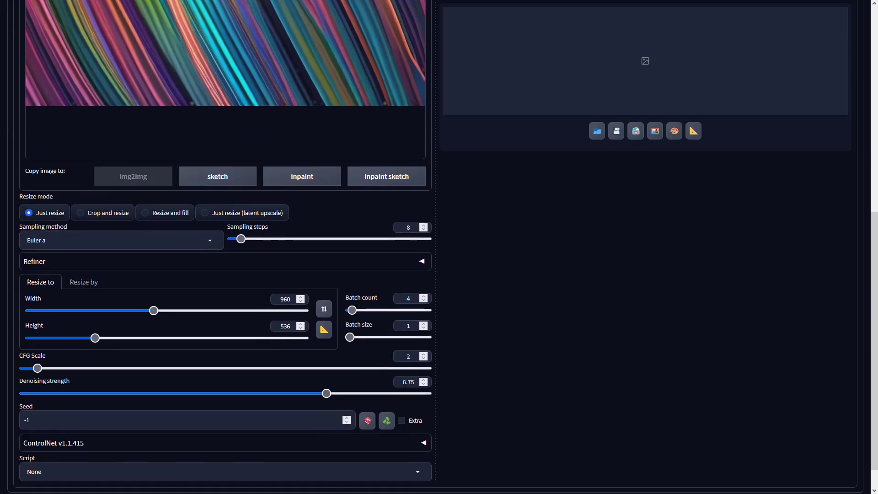
{"action": "left_click", "coordinate": [407, 382]}
{"action": "type", "text": "6"}
{"action": "key", "text": "Delete"}
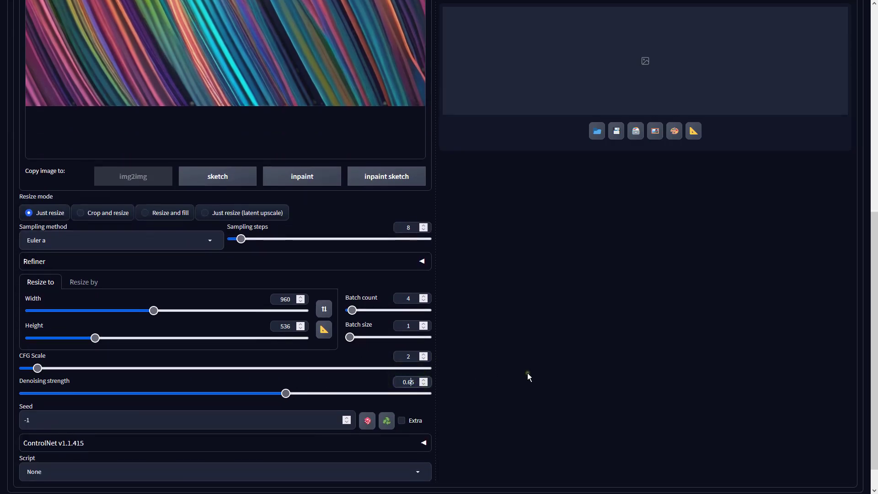
{"action": "left_click", "coordinate": [528, 374]}
Change the sampling method to DPM++ SDE and generate the img2img batch
{"action": "scroll", "coordinate": [527, 374], "scroll_direction": "up", "scroll_amount": 3}
{"action": "left_click", "coordinate": [197, 382]}
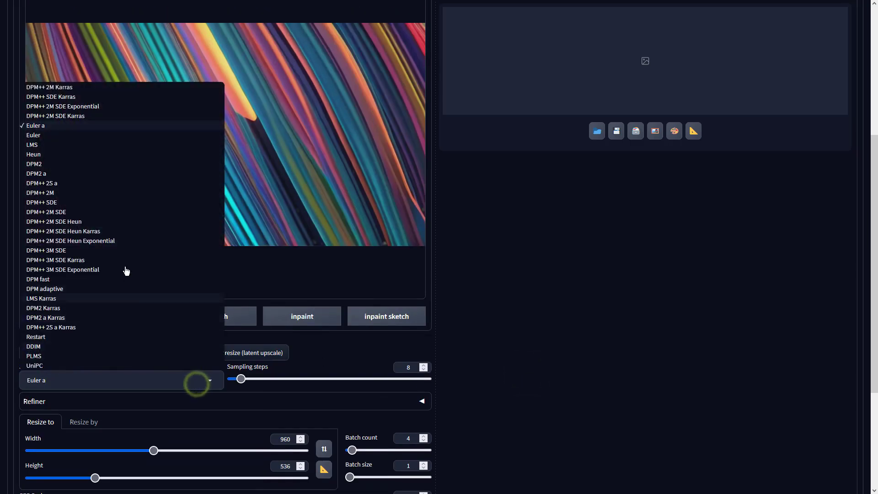
{"action": "left_click", "coordinate": [119, 203]}
{"action": "left_click", "coordinate": [560, 359]}
{"action": "scroll", "coordinate": [566, 374], "scroll_direction": "up", "scroll_amount": 2}
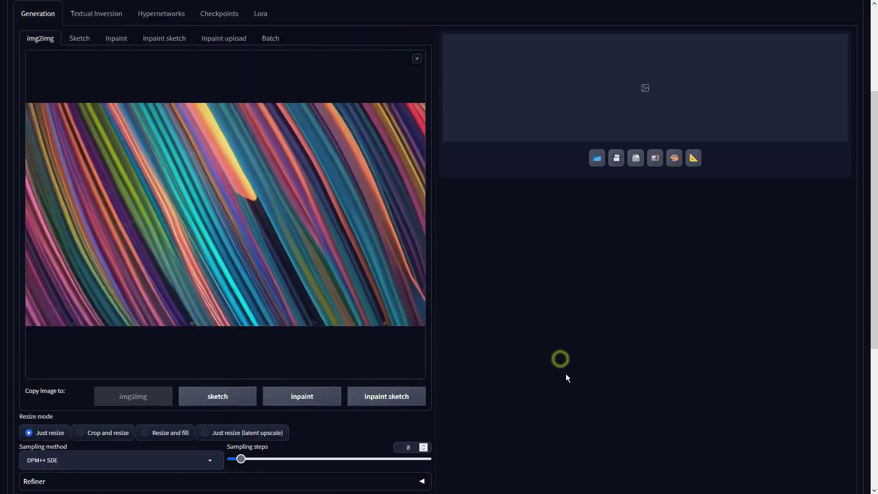
{"action": "scroll", "coordinate": [566, 374], "scroll_direction": "up", "scroll_amount": 3}
{"action": "left_click", "coordinate": [778, 81]}
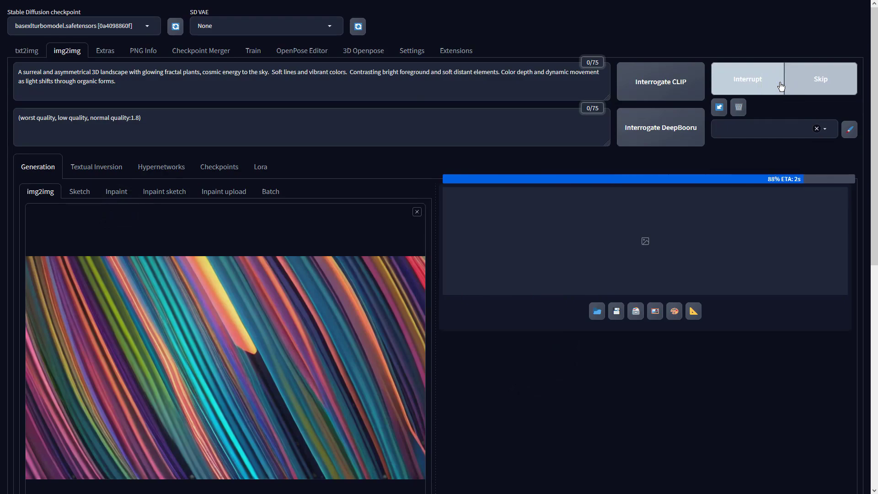
Review the generated batch images at full size and keep the third one selected
{"action": "left_click", "coordinate": [744, 238]}
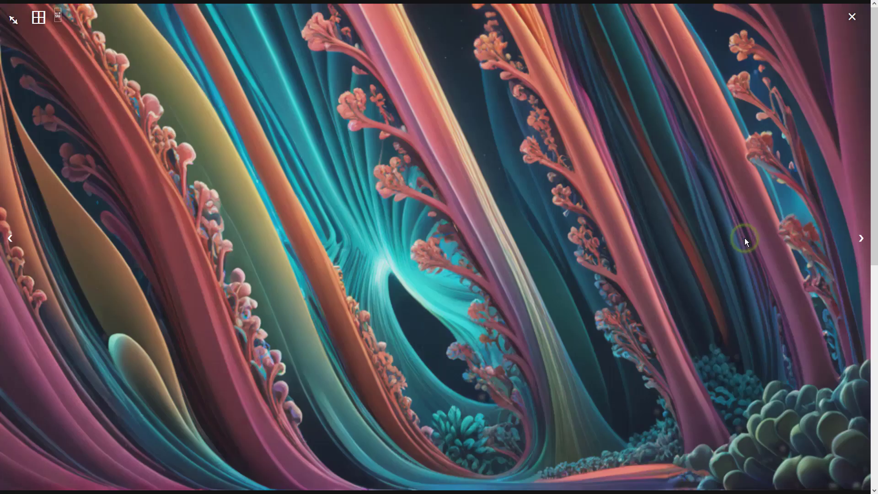
{"action": "left_click", "coordinate": [860, 238]}
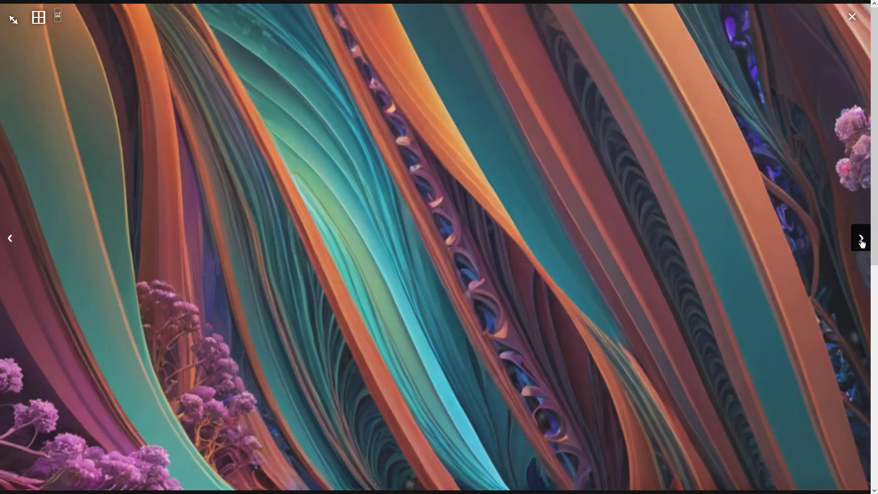
{"action": "left_click", "coordinate": [861, 239]}
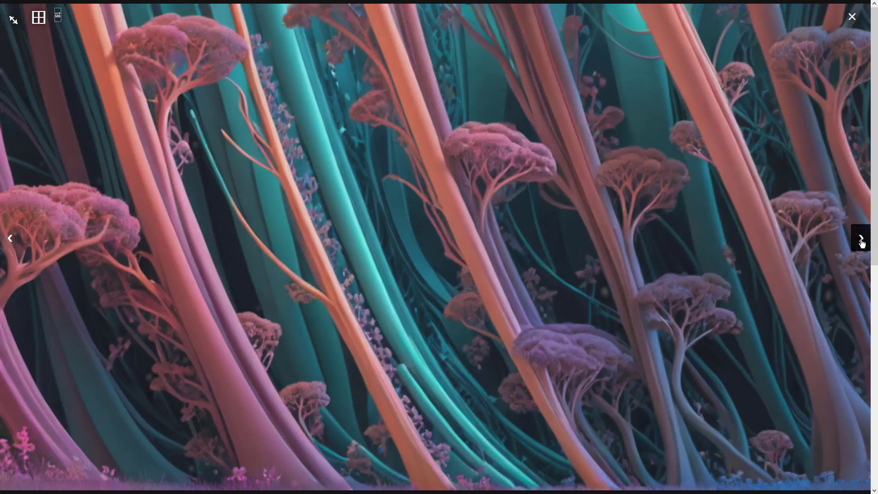
{"action": "left_click", "coordinate": [861, 238]}
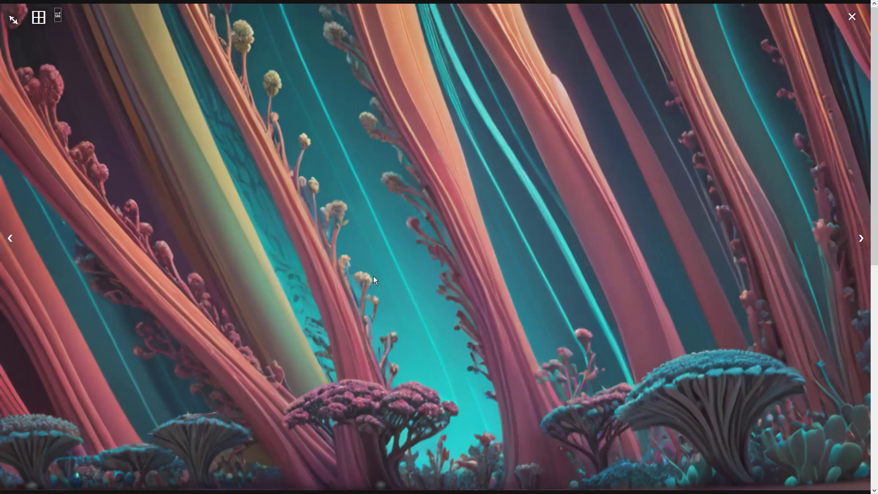
{"action": "left_click", "coordinate": [8, 238]}
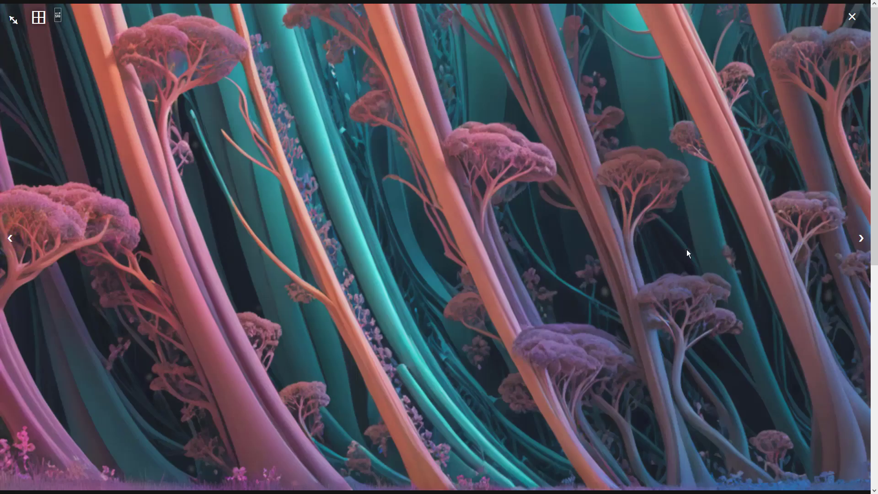
{"action": "left_click", "coordinate": [687, 249]}
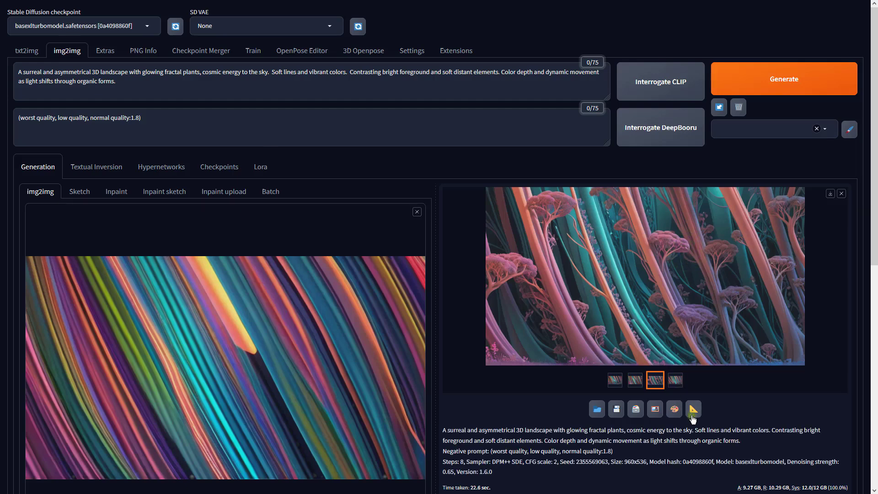
Send the selected image to Extras and process it with the 4x-UltraSharp upscaler at resize factor 1
{"action": "left_click", "coordinate": [693, 411]}
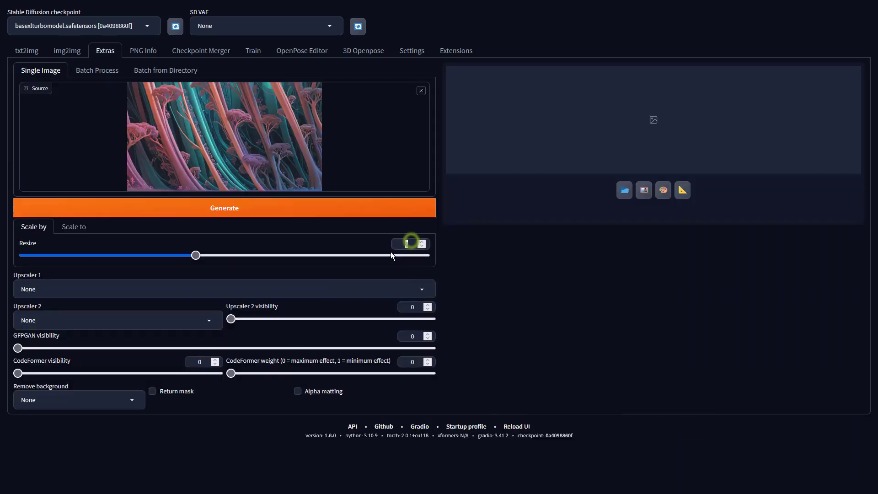
{"action": "left_click", "coordinate": [421, 289]}
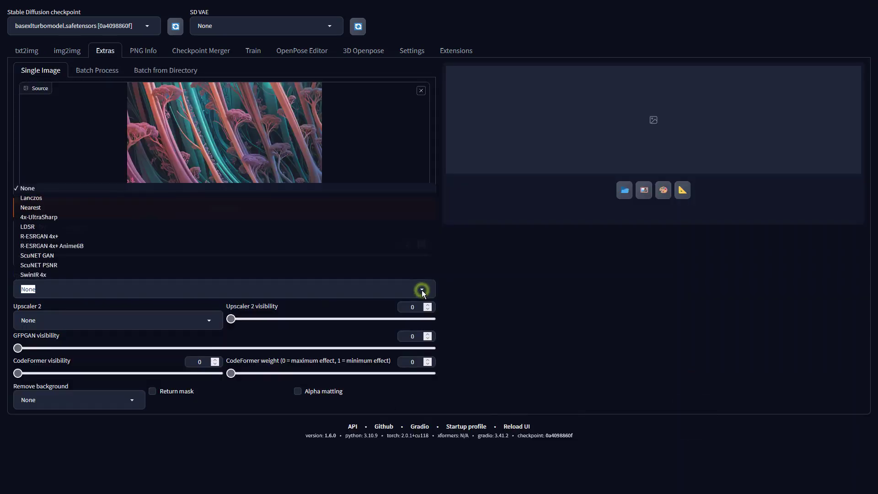
{"action": "left_click", "coordinate": [202, 220]}
{"action": "left_click", "coordinate": [393, 201]}
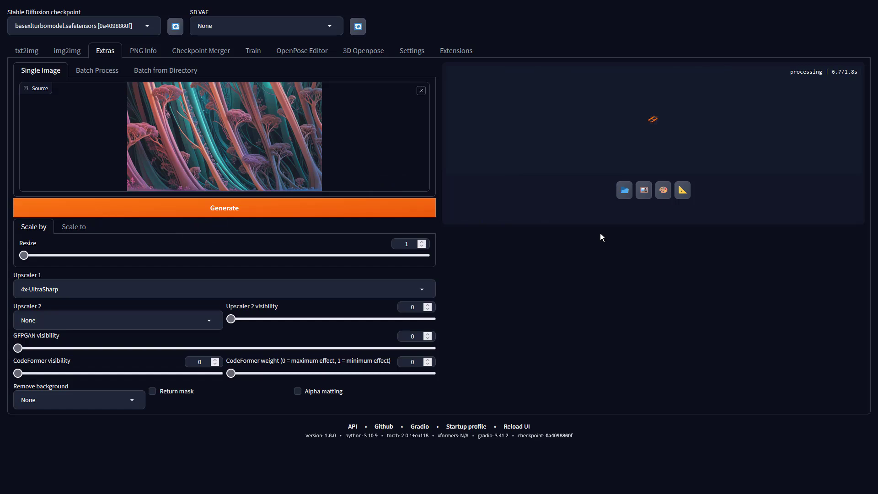
{"action": "left_click", "coordinate": [654, 190]}
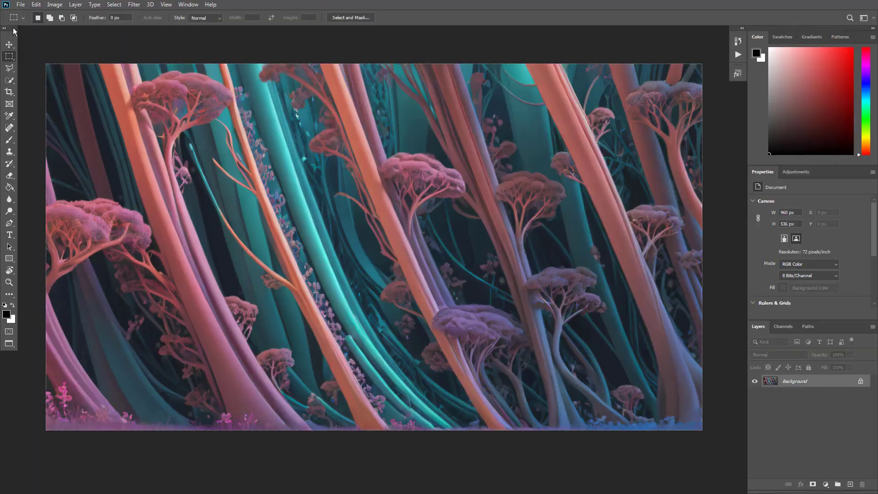
In Photoshop, apply a Vibrance adjustment to the image with vibrance +33 and saturation +17
{"action": "left_click", "coordinate": [54, 5]}
{"action": "mouse_move", "coordinate": [55, 28]}
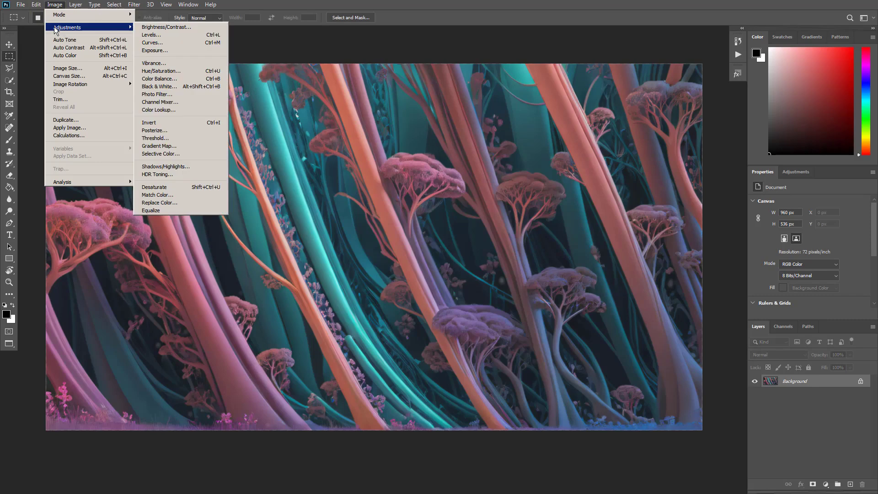
{"action": "left_click", "coordinate": [154, 63]}
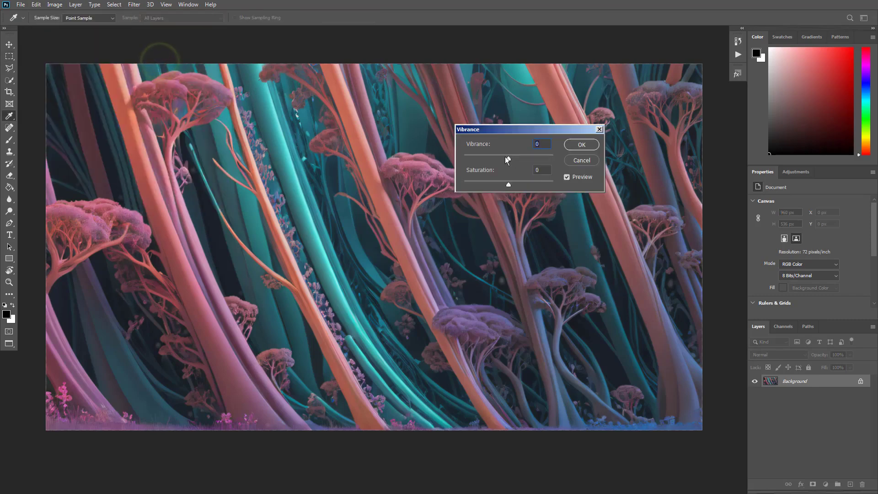
{"action": "left_click_drag", "start_coordinate": [508, 155], "coordinate": [535, 157]}
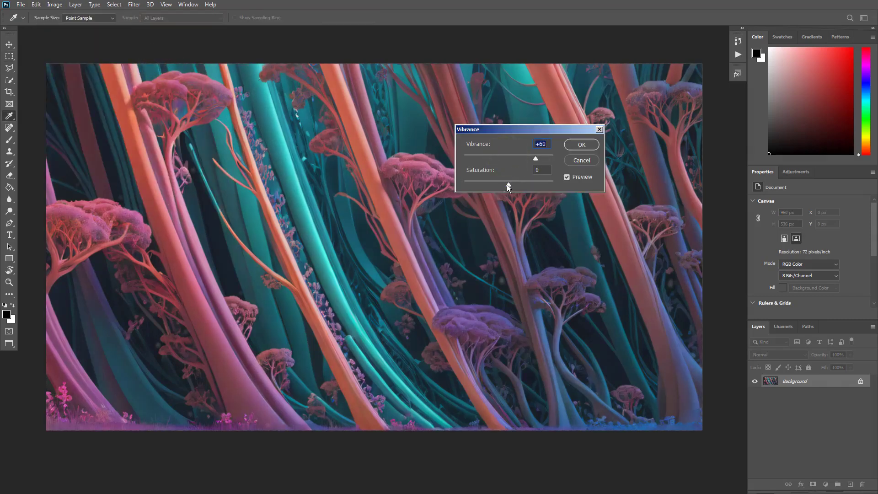
{"action": "left_click_drag", "start_coordinate": [507, 185], "coordinate": [523, 161]}
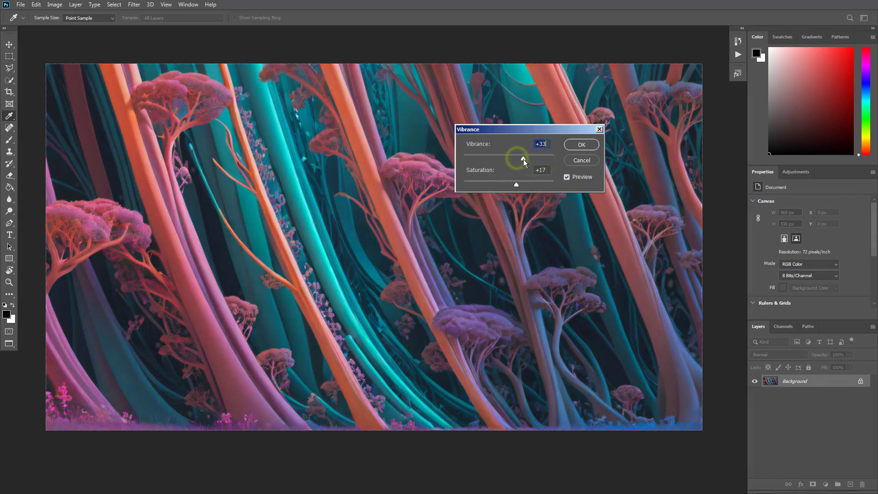
{"action": "left_click", "coordinate": [567, 146]}
{"action": "key", "text": "m"}
Apply Auto Color, Auto Contrast and Auto Tone to the image
{"action": "left_click", "coordinate": [55, 5]}
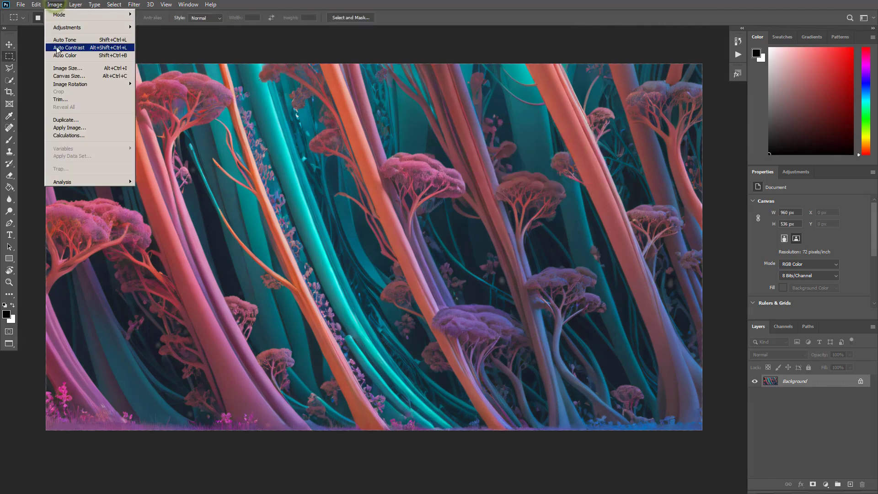
{"action": "left_click", "coordinate": [65, 55]}
{"action": "left_click", "coordinate": [54, 5]}
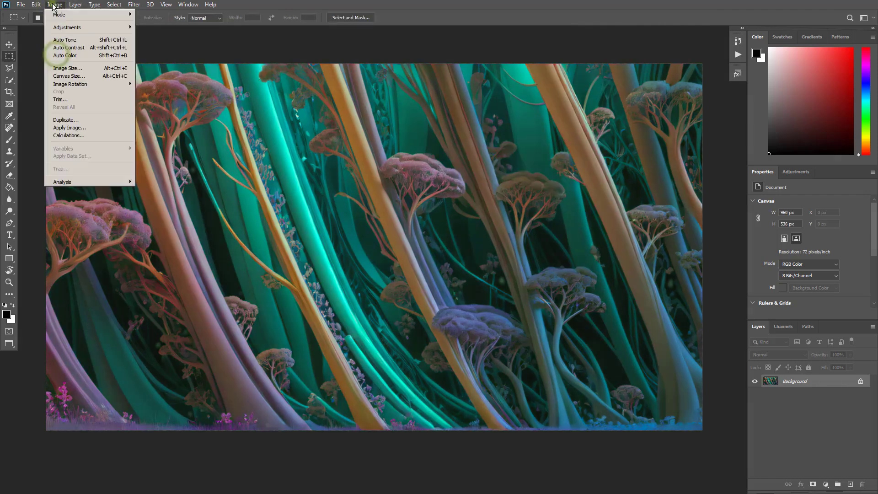
{"action": "left_click", "coordinate": [54, 48]}
{"action": "left_click", "coordinate": [54, 5]}
{"action": "left_click", "coordinate": [55, 42]}
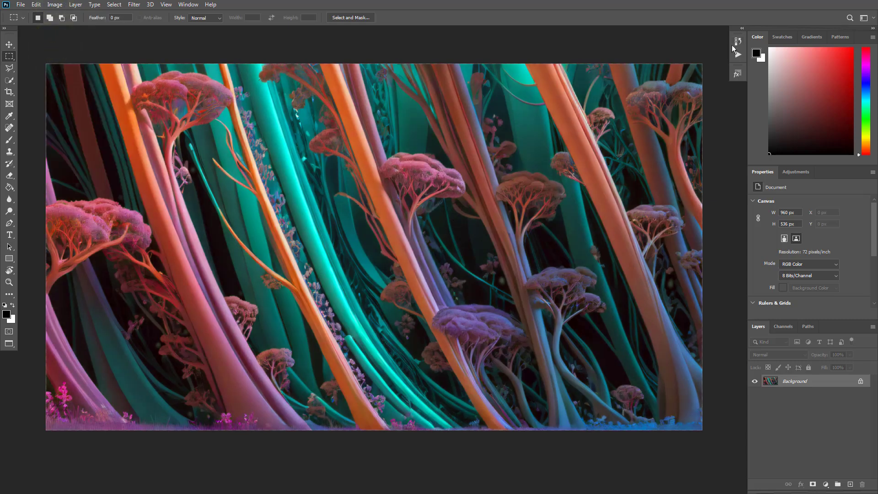
Compare the original image with the Auto Tone state in the edit history, ending on the Auto Tone state
{"action": "left_click", "coordinate": [738, 41]}
{"action": "left_click", "coordinate": [685, 52]}
{"action": "left_click", "coordinate": [665, 108]}
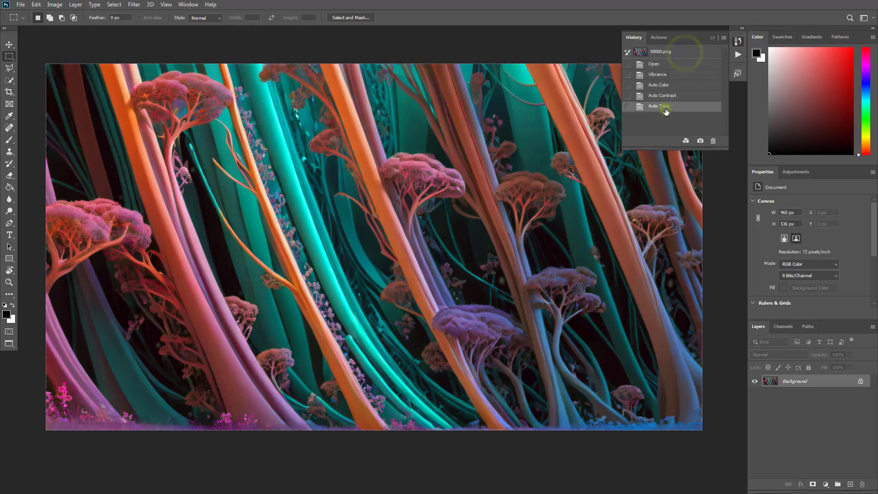
{"action": "left_click", "coordinate": [674, 52]}
{"action": "left_click", "coordinate": [669, 106]}
{"action": "left_click", "coordinate": [667, 53]}
{"action": "left_click", "coordinate": [662, 108]}
{"action": "left_click", "coordinate": [737, 41]}
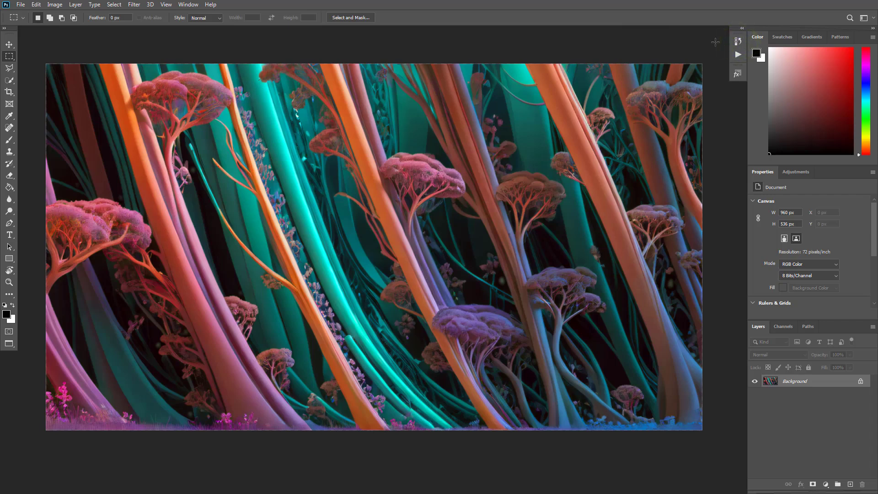